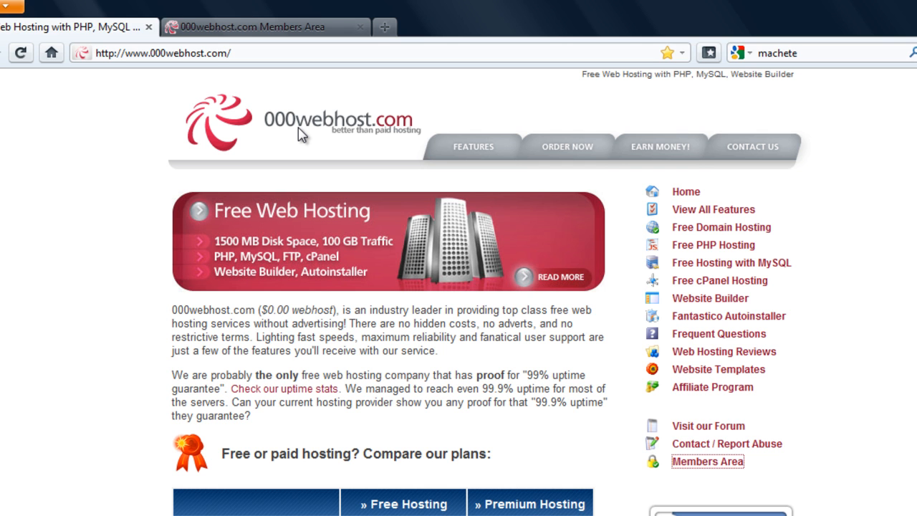
scroll(302, 135, down, 2)
scroll(302, 135, down, 3)
scroll(297, 128, down, 3)
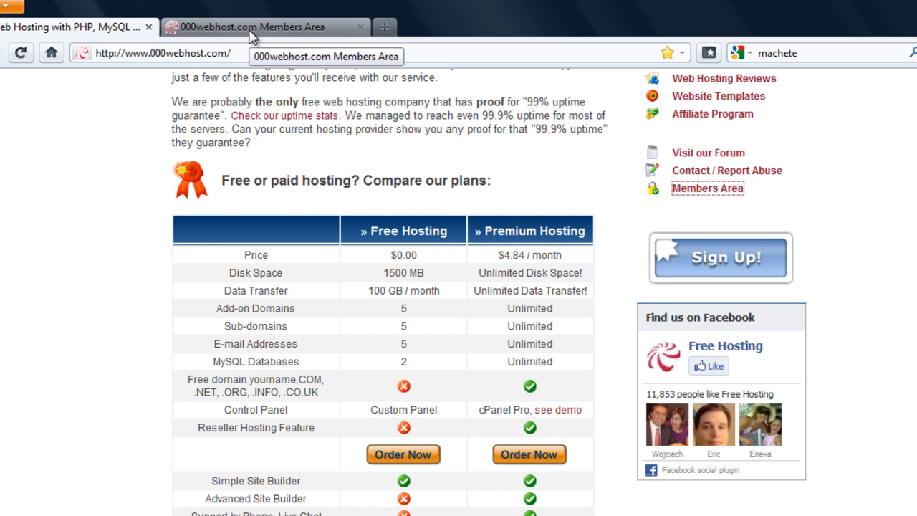
scroll(253, 36, down, 2)
scroll(253, 36, down, 2)
scroll(253, 36, down, 2)
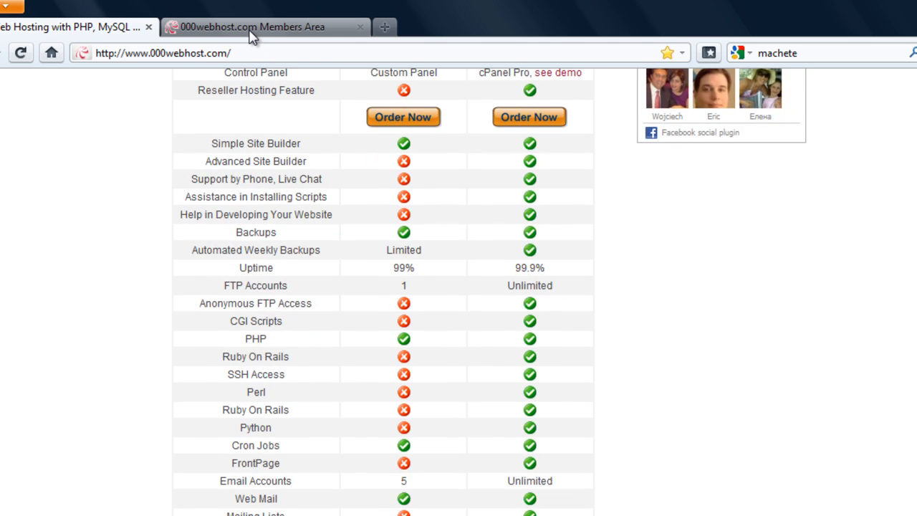
scroll(253, 36, up, 1)
scroll(253, 36, up, 2)
scroll(253, 36, up, 2)
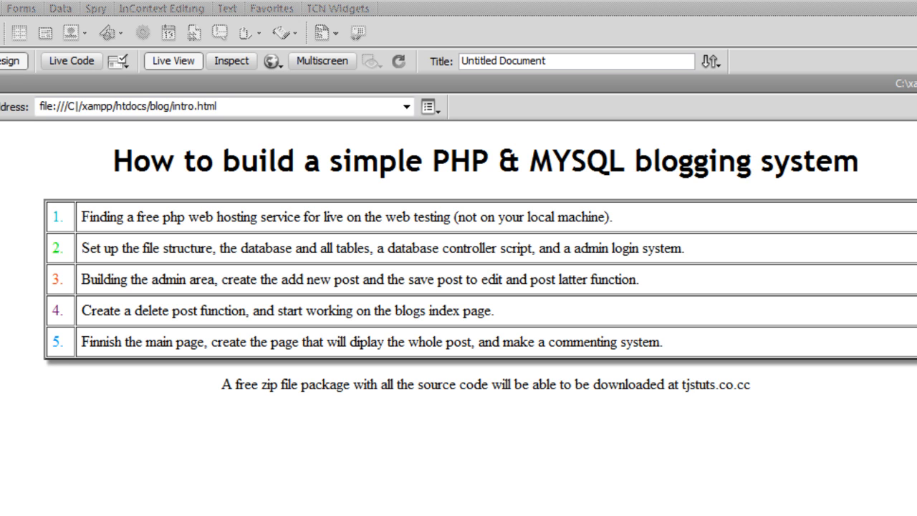
Step: Switch back from the Dreamweaver outline to the browser with the 000webhost page
key(alt+Tab)
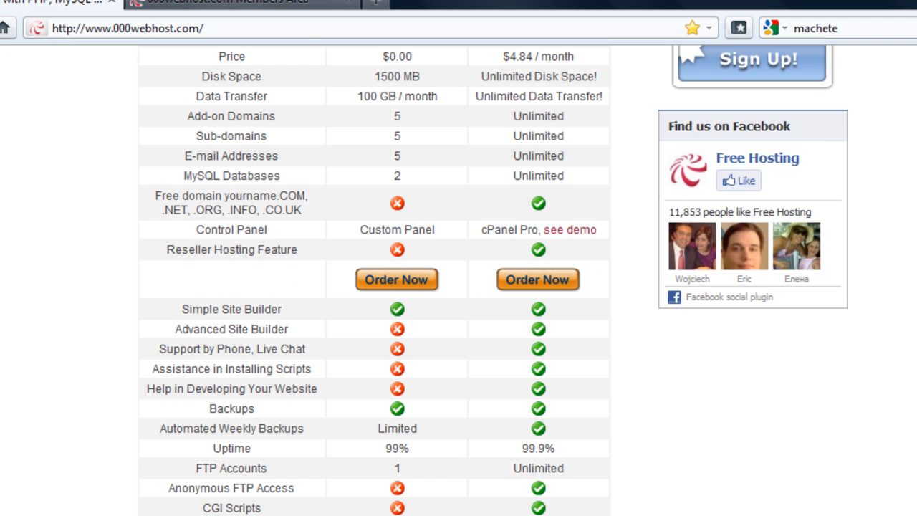
Step: From the Members Area enter the CPanel for tjstuts.co.cc and move to the phpMyAdmin page
click(216, 7)
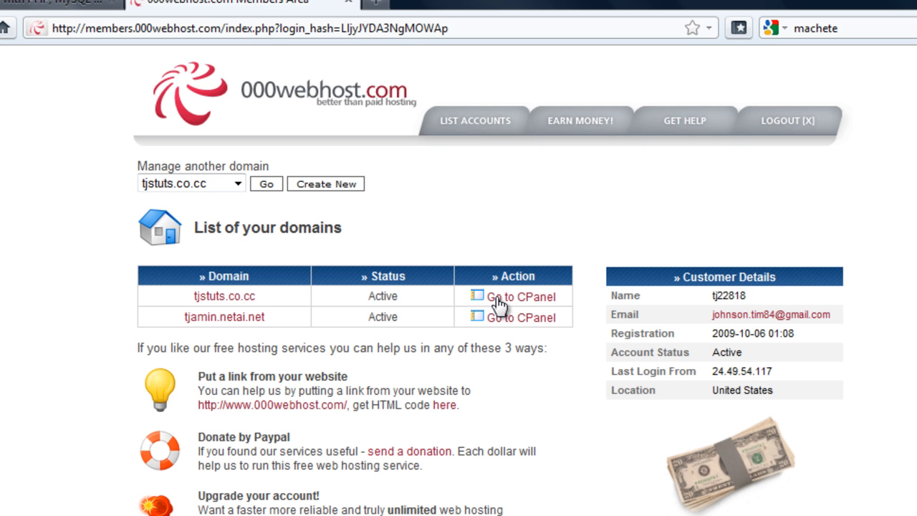
click(497, 299)
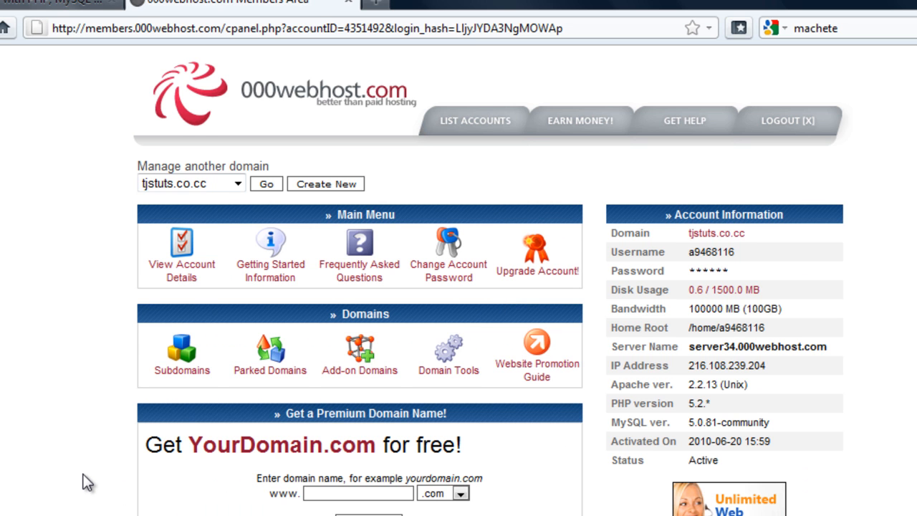
scroll(88, 481, down, 5)
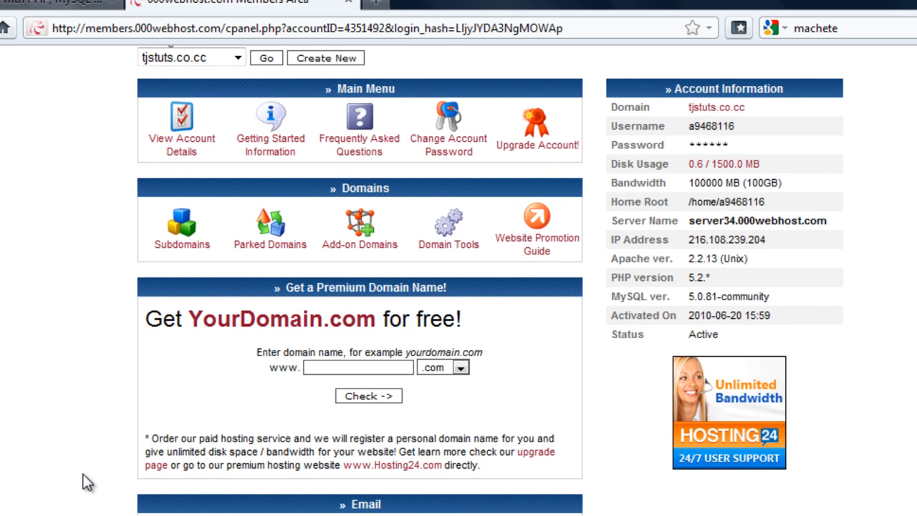
scroll(88, 482, down, 2)
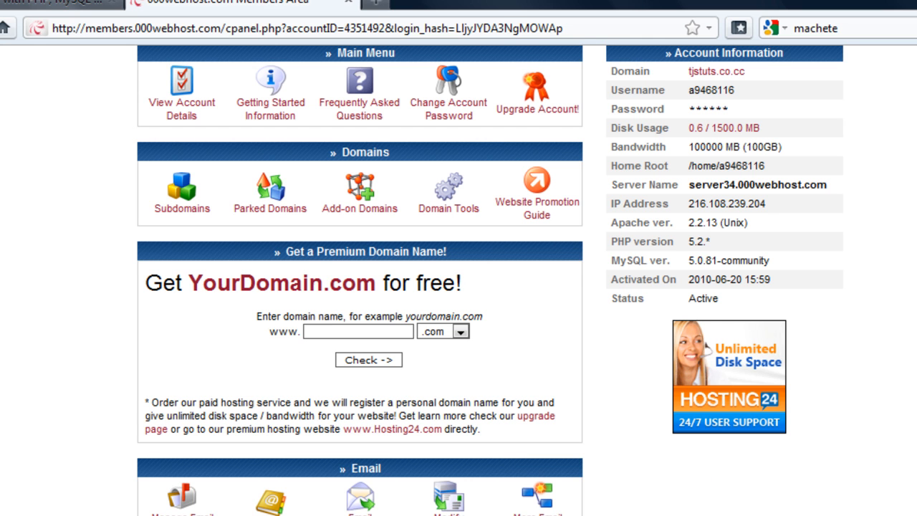
key(ctrl+Tab)
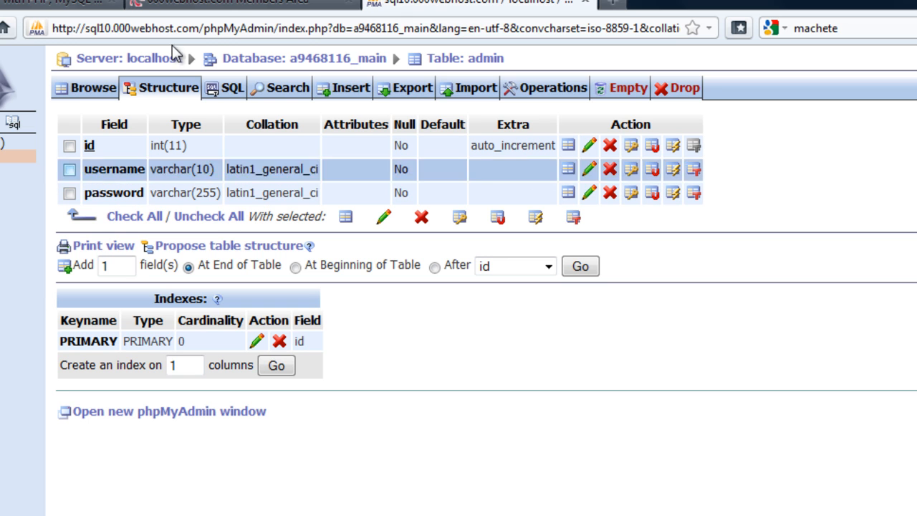
Step: Return to the database's table list and start a new table named 'posts' with 6 fields
click(14, 123)
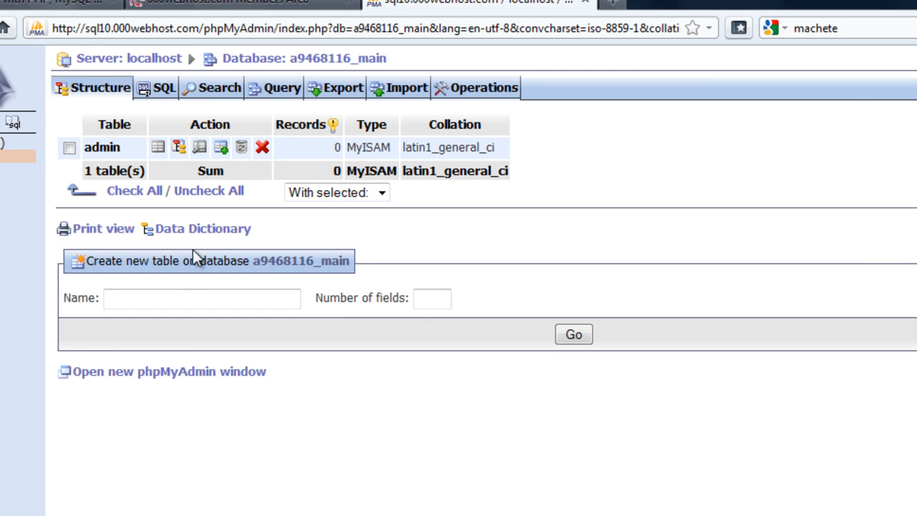
click(183, 297)
text(posts)
key(Tab)
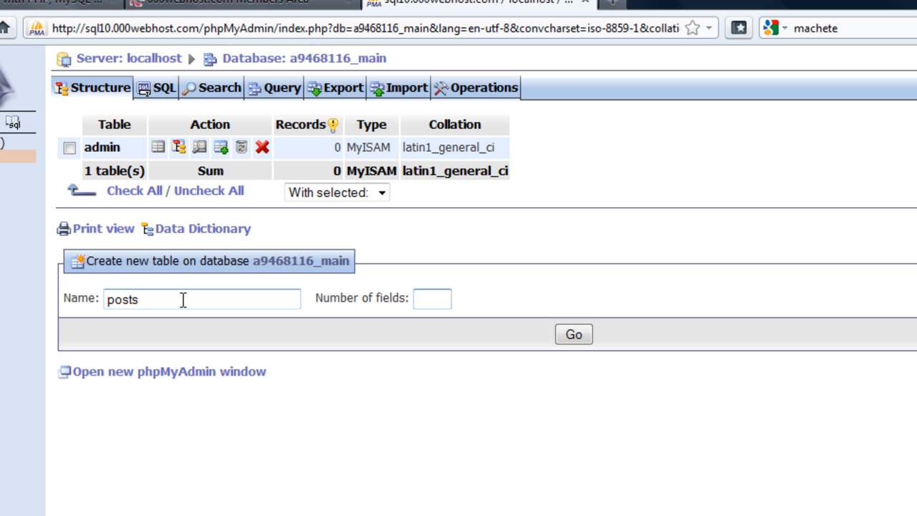
text(6)
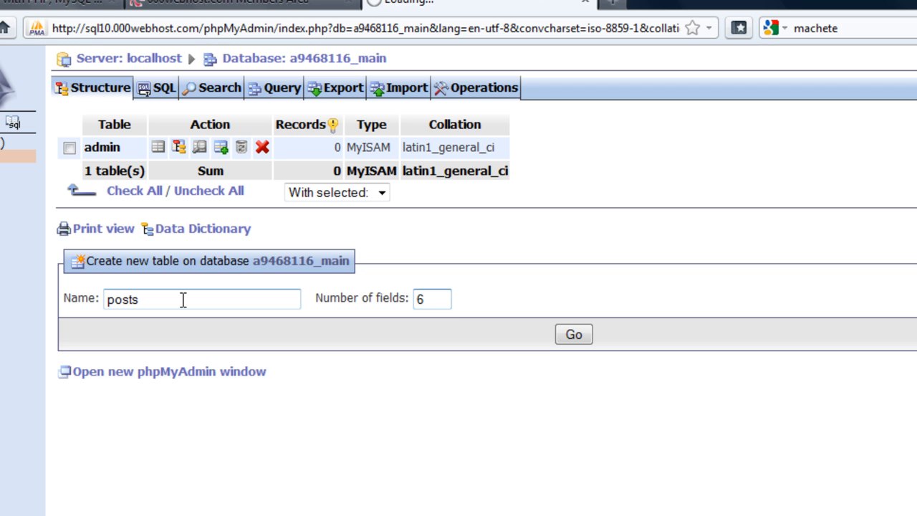
Step: Submit the six-field posts form and define id as INT with auto_increment
key(Return)
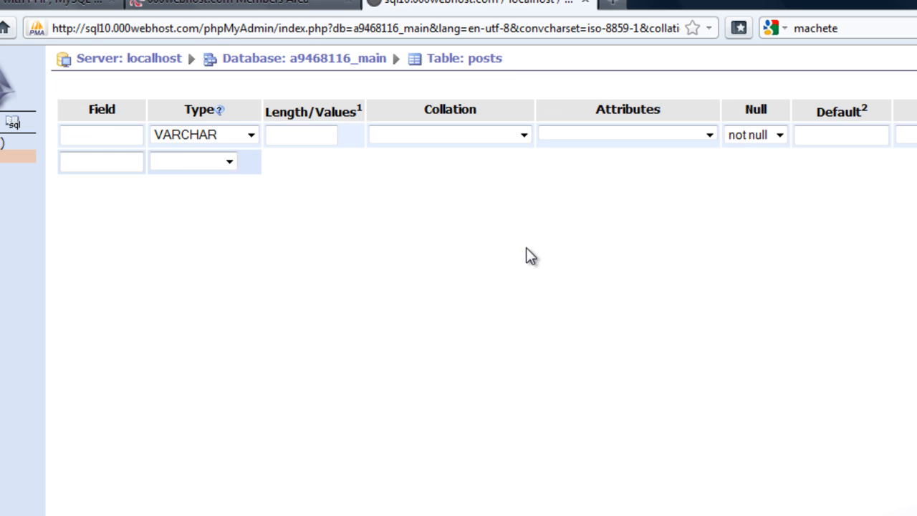
click(107, 134)
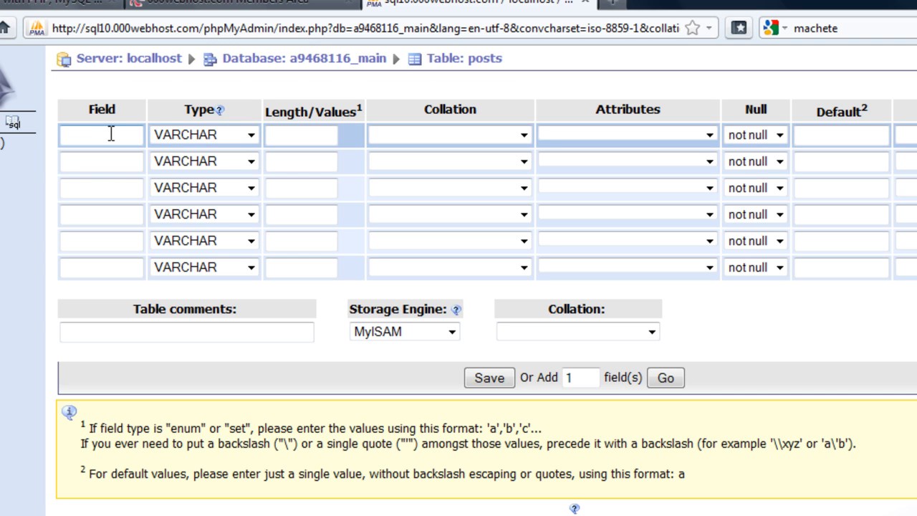
text(id)
key(Tab)
key(i)
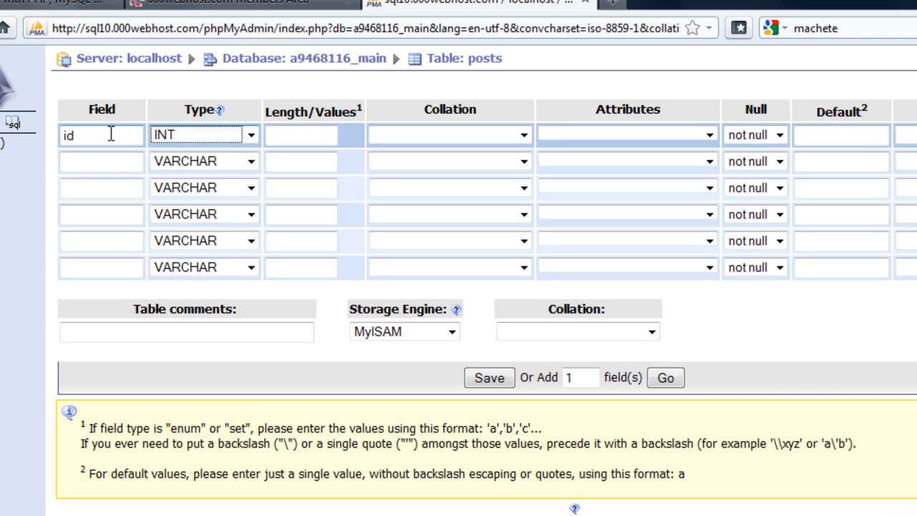
key(Tab)
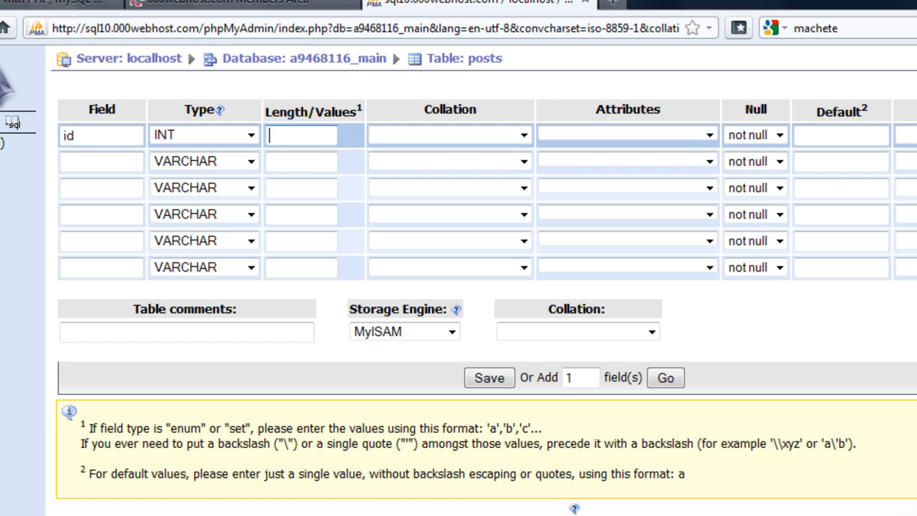
click(907, 134)
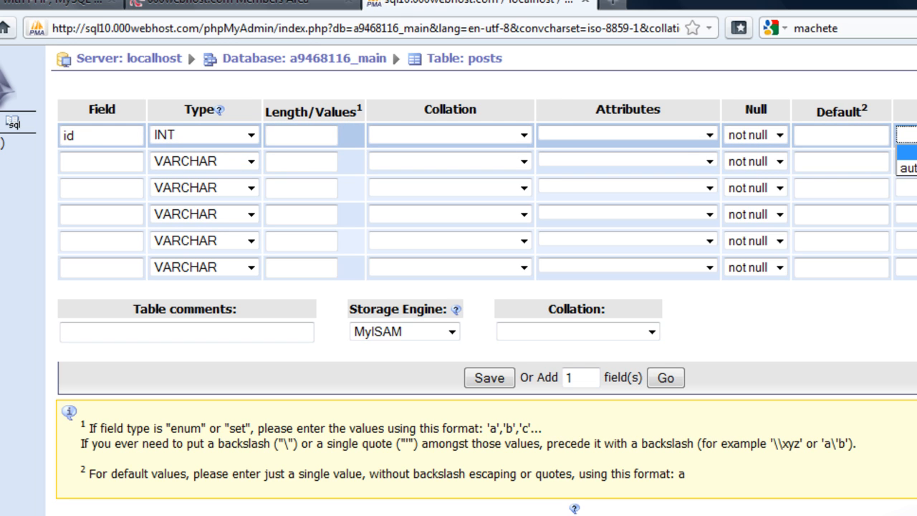
click(908, 168)
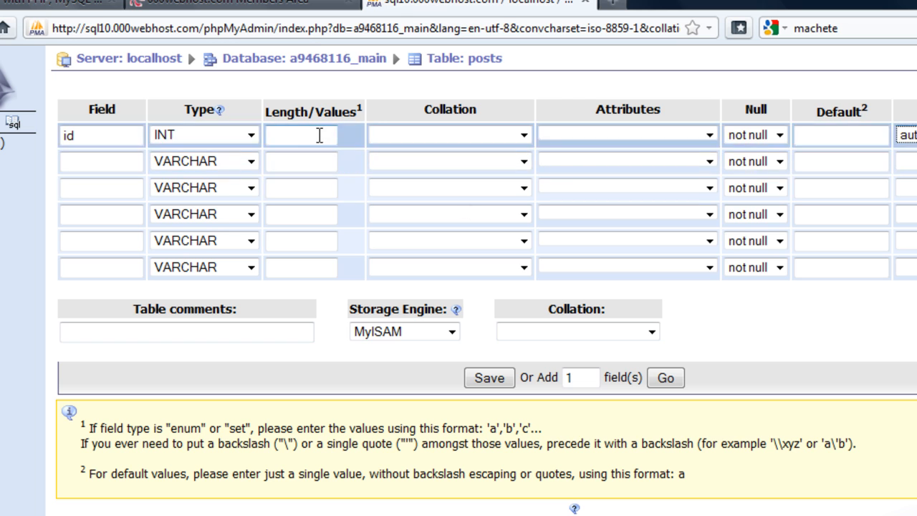
Step: Define the second field title as VARCHAR with length 255
click(101, 161)
text(title)
key(Tab)
key(Tab)
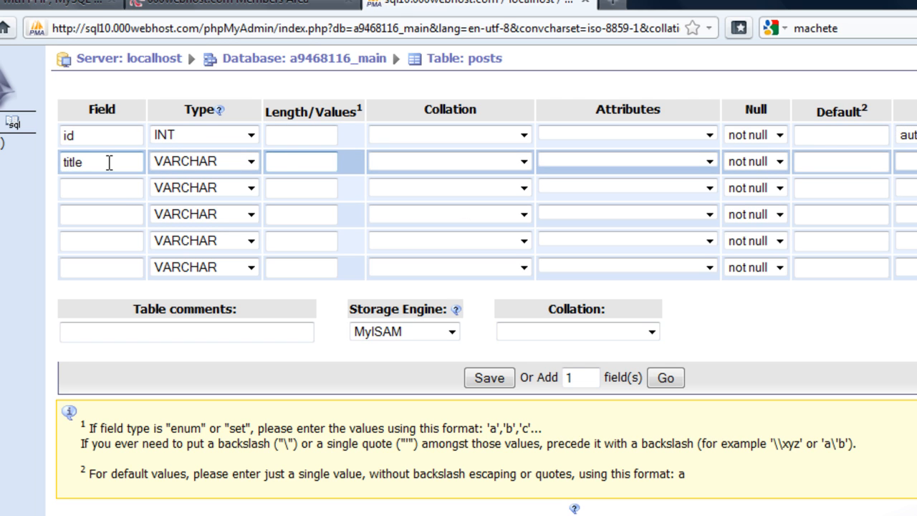
text(255)
key(Tab)
key(Tab)
key(Tab)
key(Tab)
key(Tab)
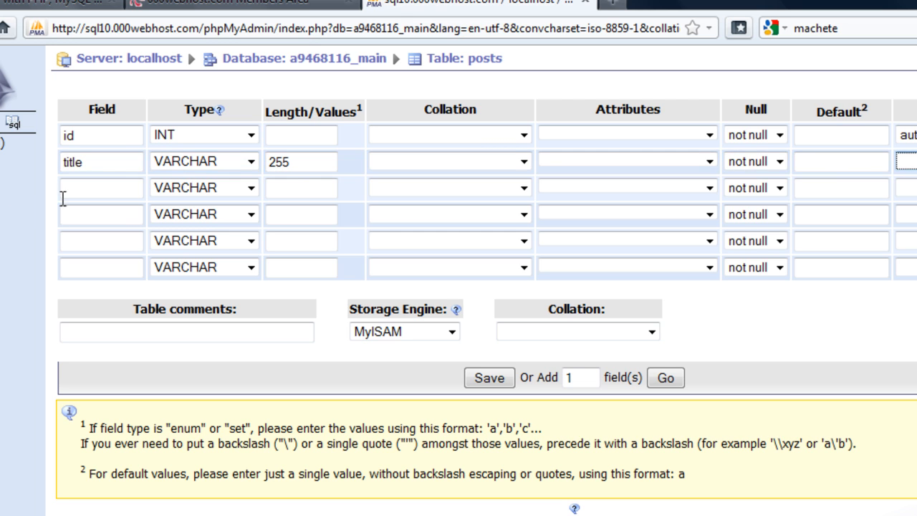
Step: Define the third field body with type TEXT and move on to the fourth row
click(74, 188)
text(bo)
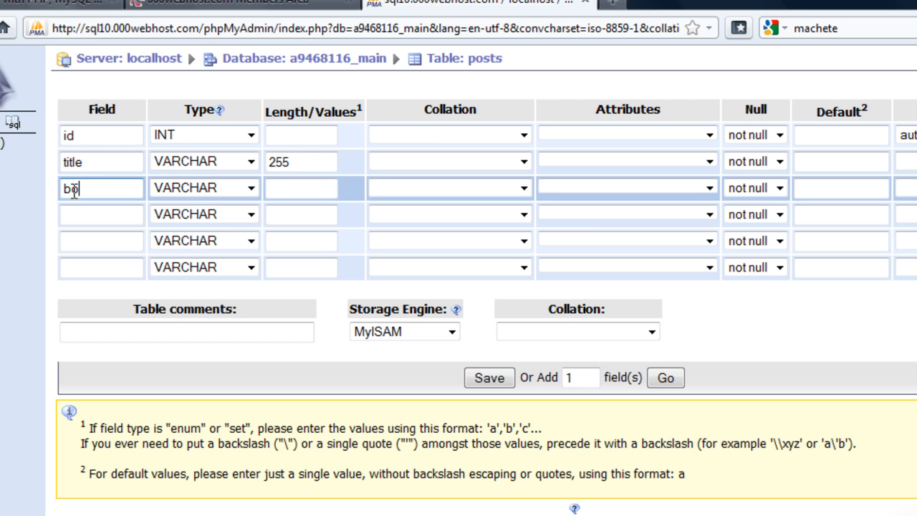
text(dy)
click(251, 188)
key(Down)
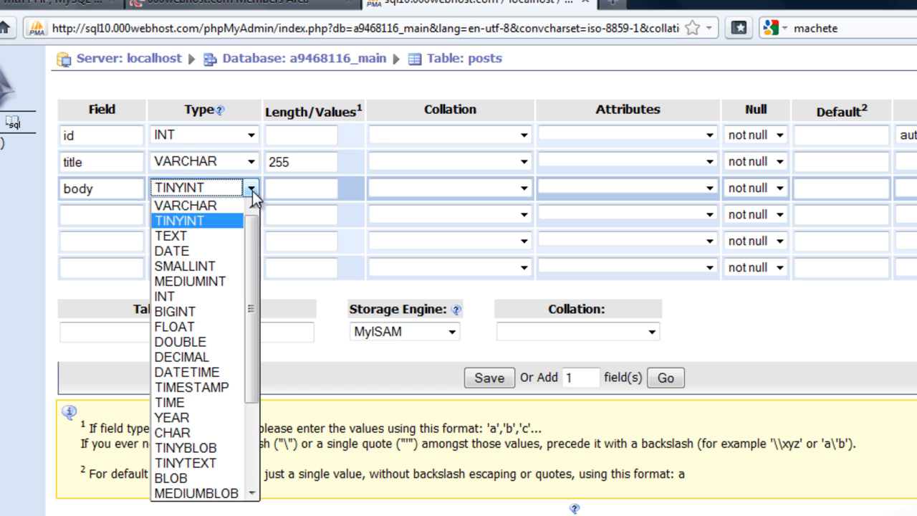
key(Down)
key(Return)
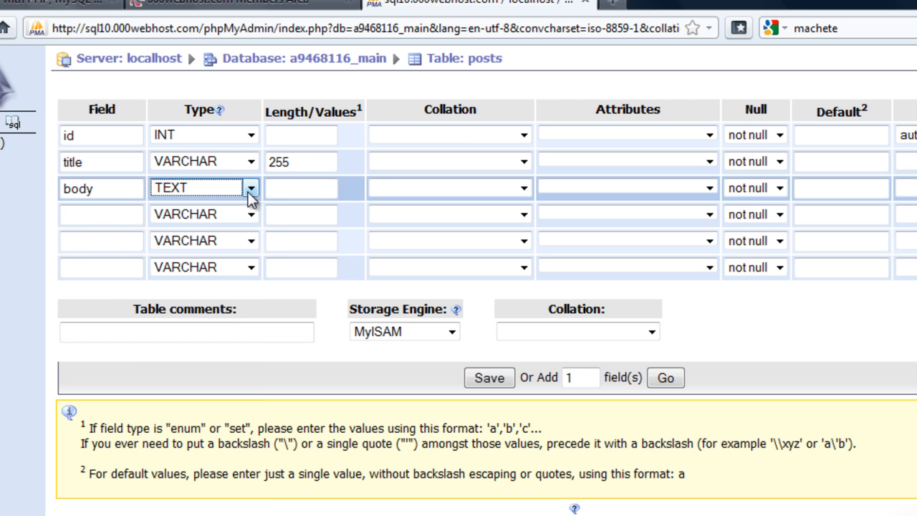
click(101, 188)
click(111, 212)
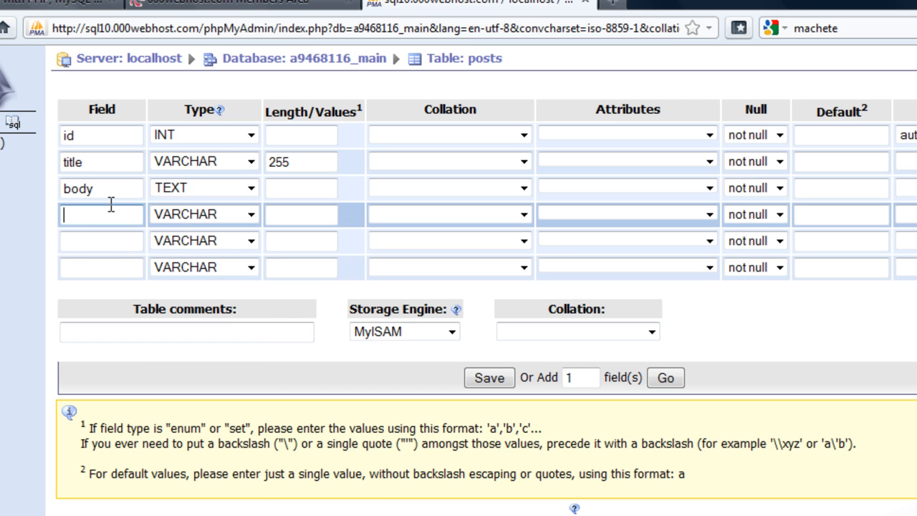
text(tags)
Step: Give tags length 255, then name the fifth field 'published' and set its type to ENUM
key(Tab)
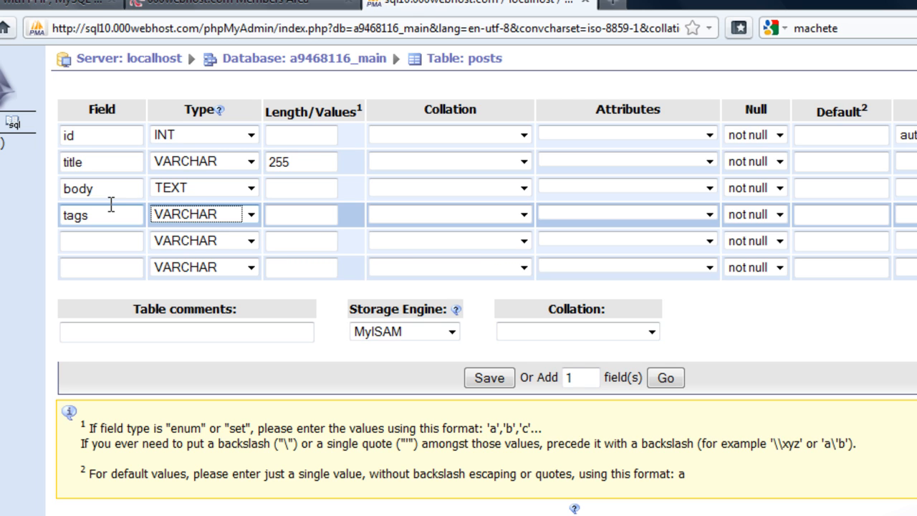
click(310, 215)
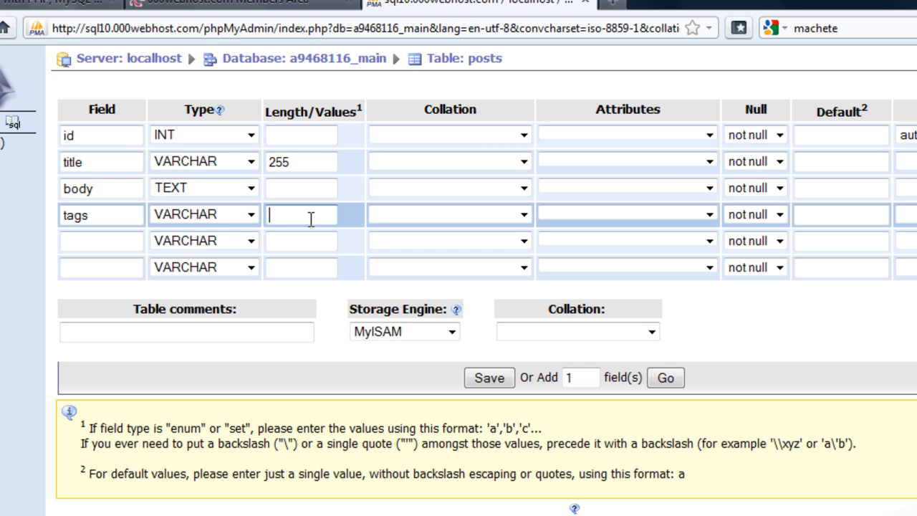
text(255)
click(83, 244)
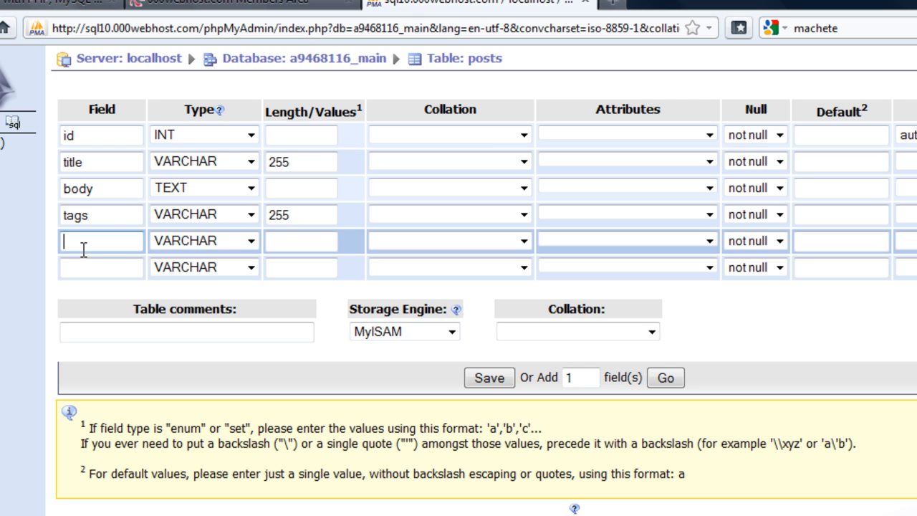
text(publis)
text(e)
key(BackSpace)
text(ed)
key(BackSpace)
key(BackSpace)
text(hed)
key(Tab)
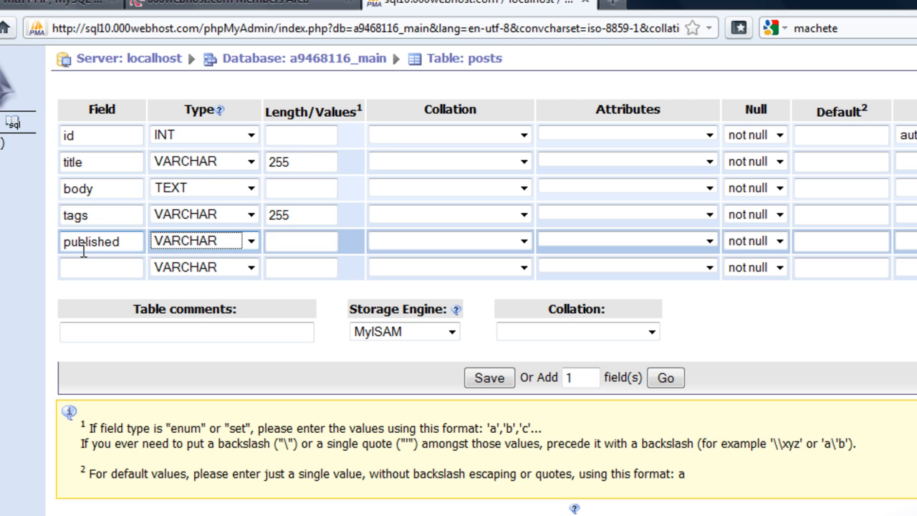
key(e)
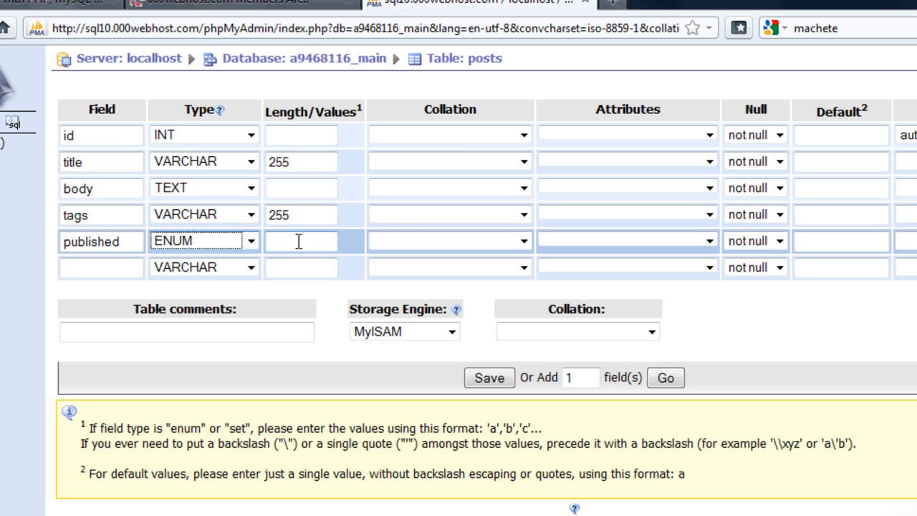
Step: Set published to ENUM values 'y','n' defaulting to y, and add a DATE field named date
click(298, 240)
text('')
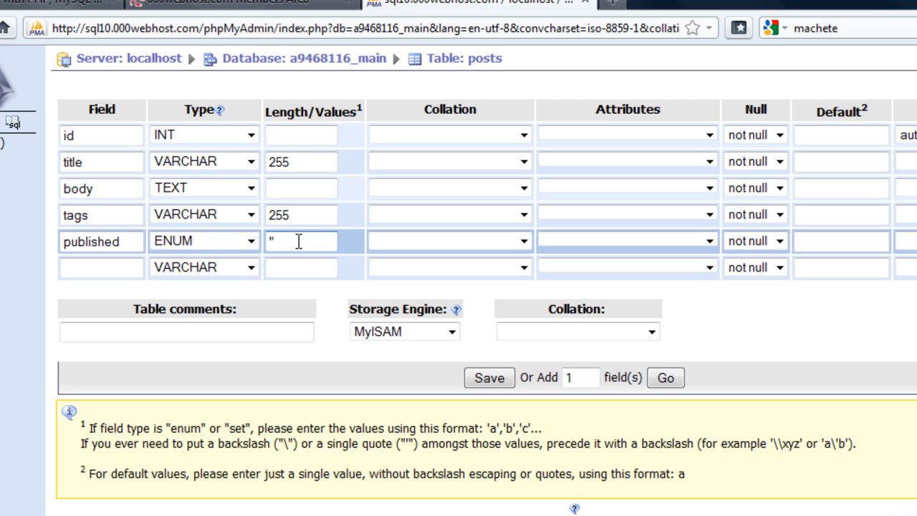
key(BackSpace)
key(BackSpace)
text('y')
text(,'n')
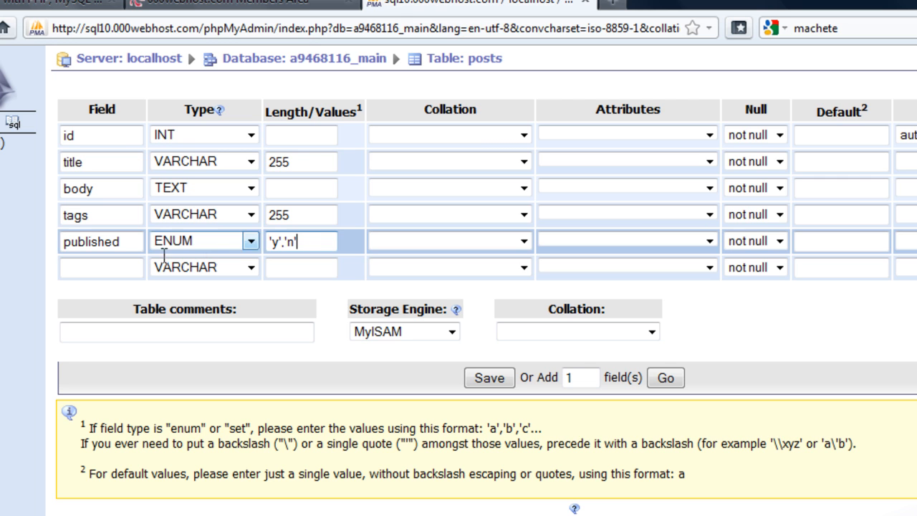
click(123, 268)
text(date)
key(Tab)
key(d)
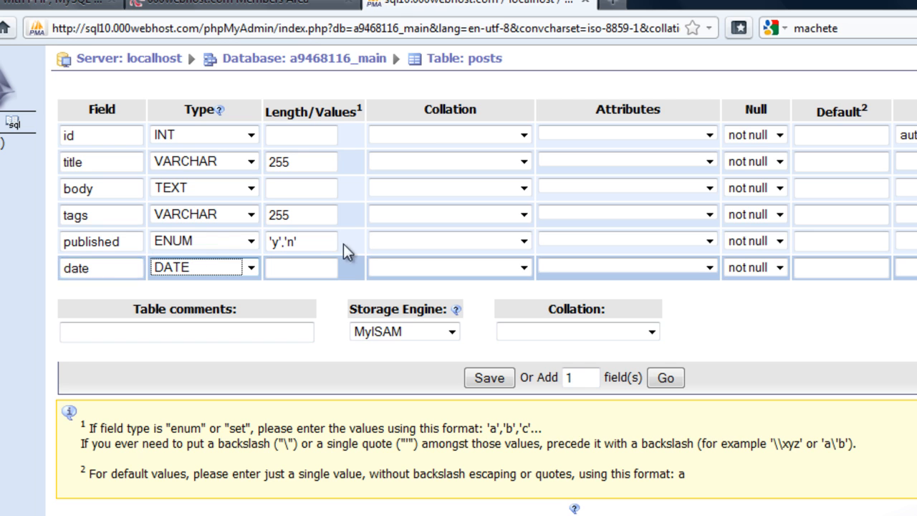
click(817, 241)
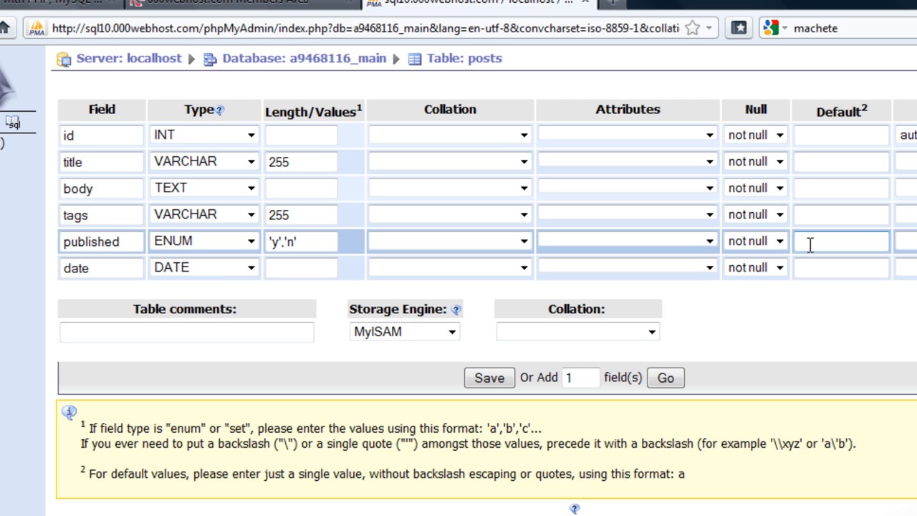
text(y)
Step: Save the posts table, return to the table list and start naming a new table 'comments'
click(506, 376)
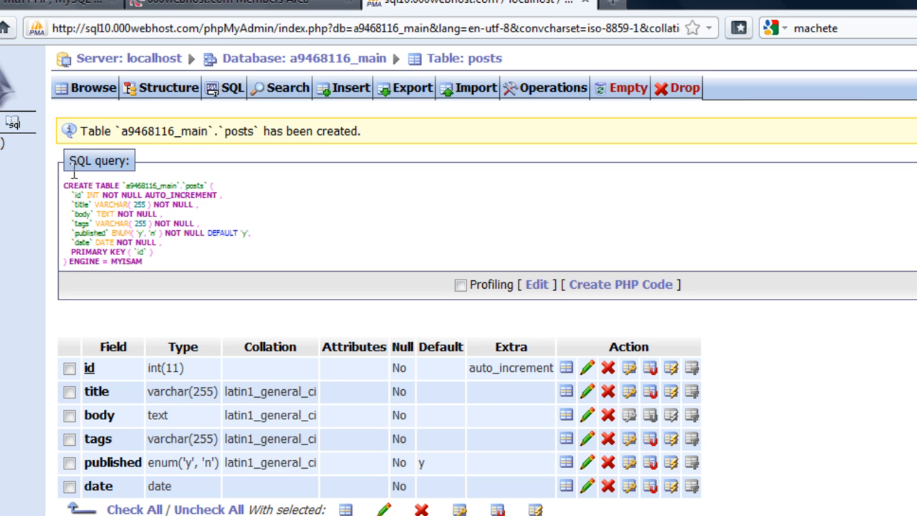
click(304, 59)
click(146, 321)
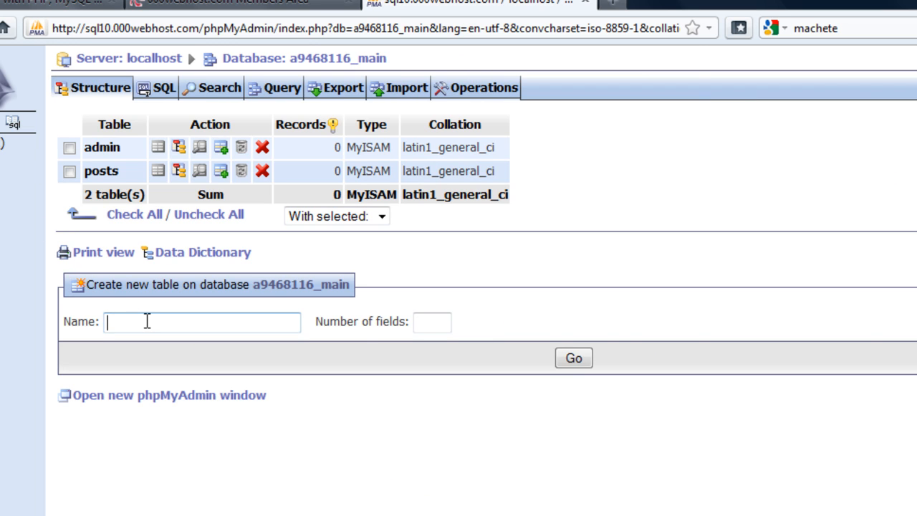
text(comments)
Step: Submit comments with 4 fields and define id as INT with auto_increment
key(Tab)
text(4)
key(Return)
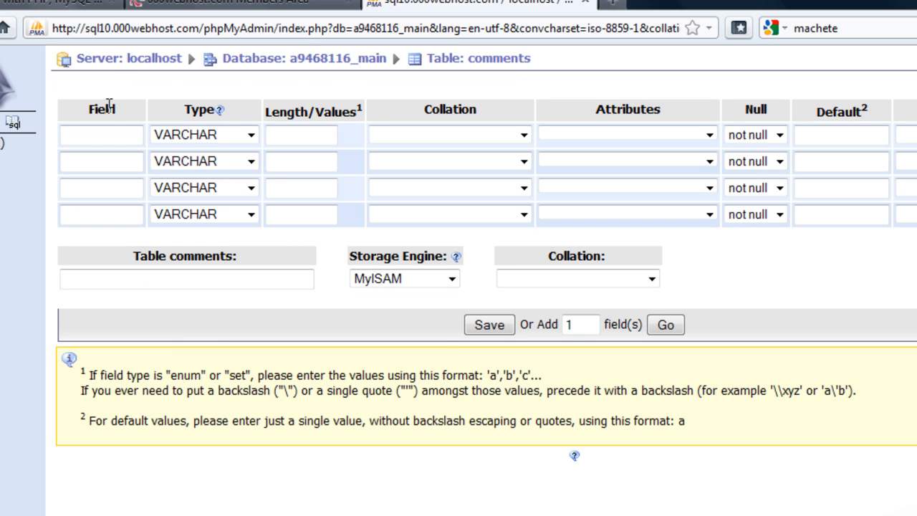
click(107, 135)
text(id)
key(Tab)
key(i)
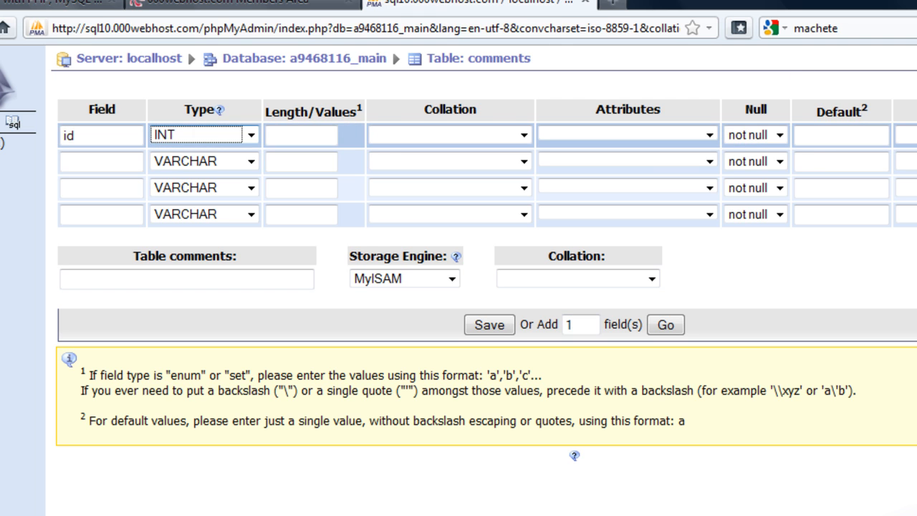
key(Tab)
key(Tab)
key(Tab)
key(alt+Down)
key(a)
key(Return)
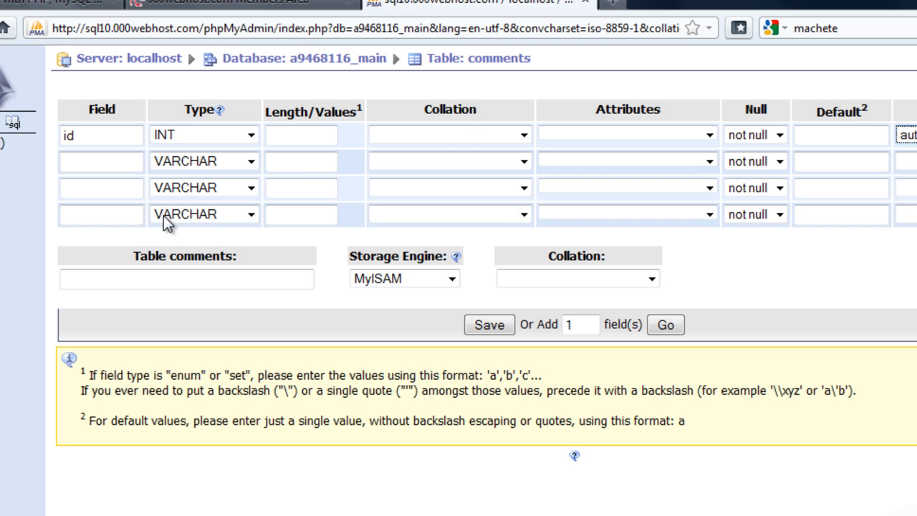
Step: Define the second field post_id with type INT
click(117, 164)
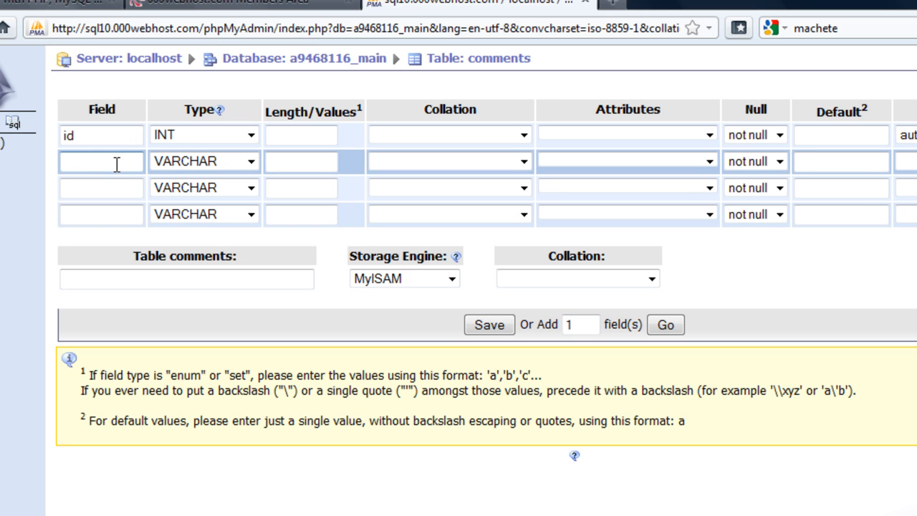
text(post_id)
click(252, 162)
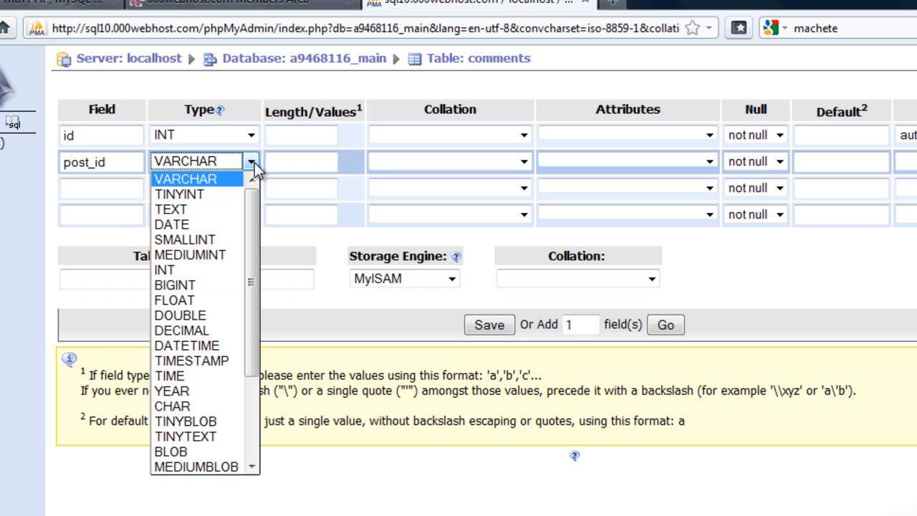
key(i)
click(225, 165)
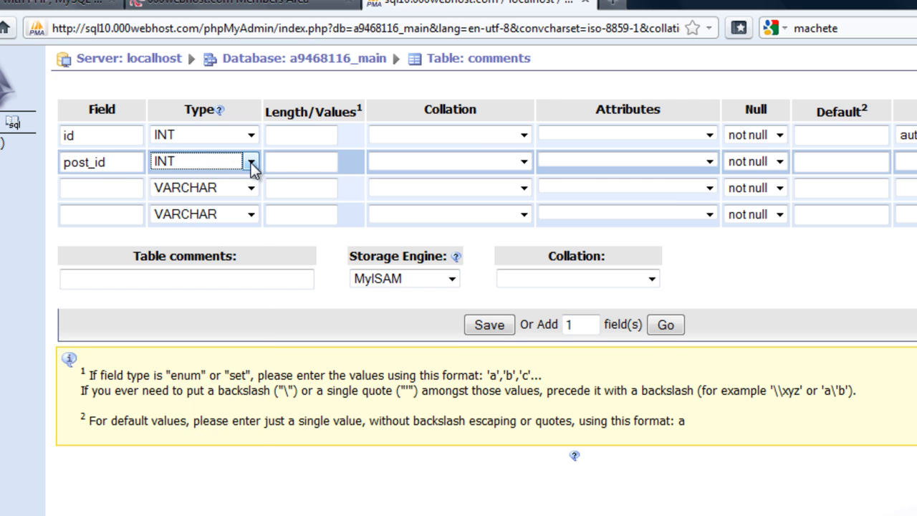
Step: Define the third field comment as VARCHAR with length 140
click(85, 191)
text(comment)
key(Tab)
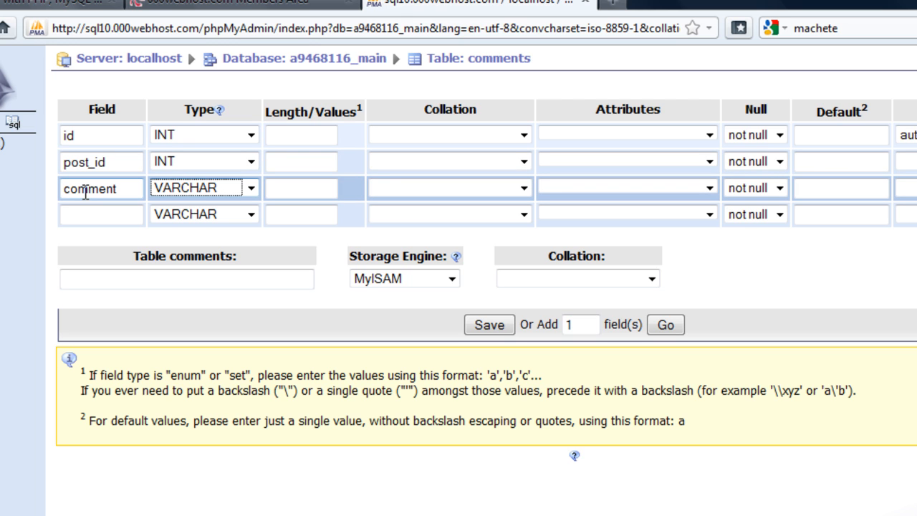
key(t)
key(e)
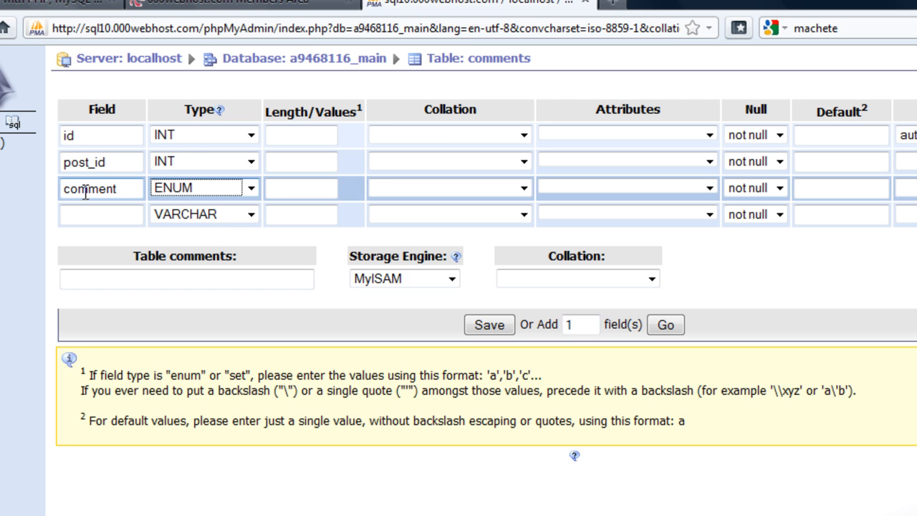
double_click(198, 185)
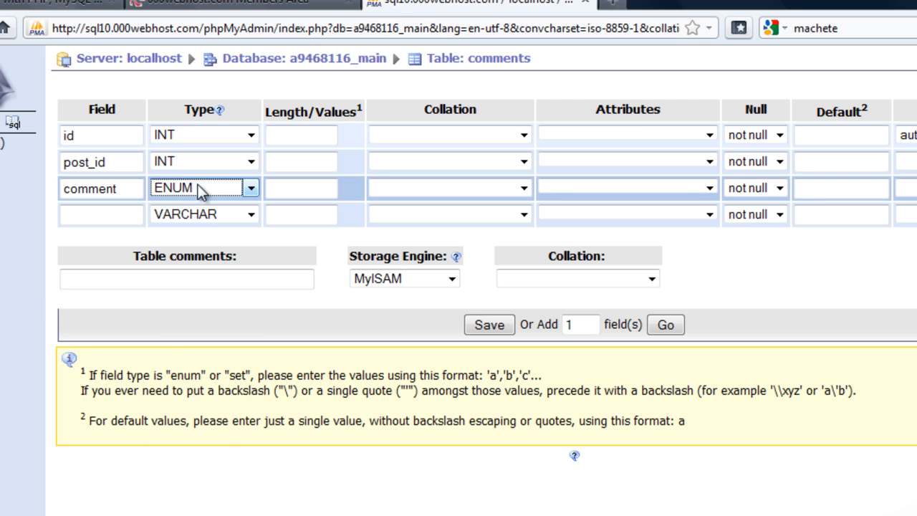
key(v)
key(v)
click(301, 188)
text(140)
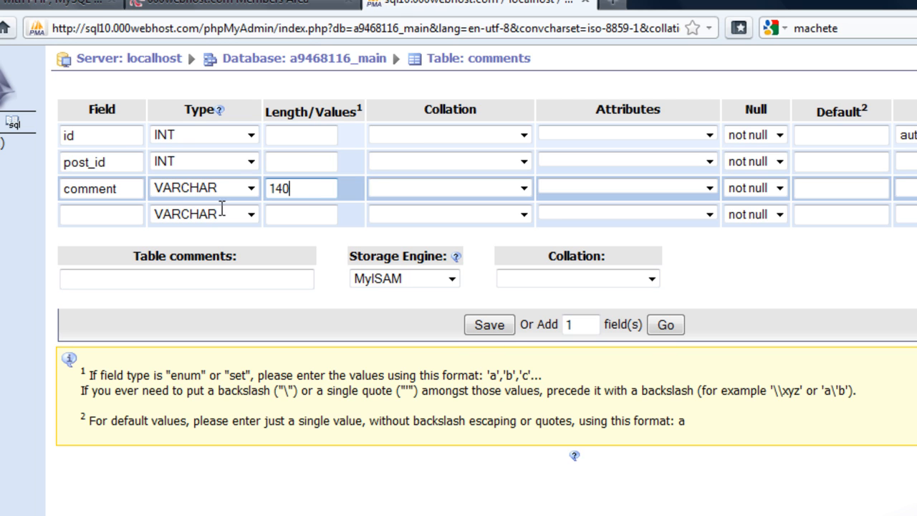
Step: Name the fourth field date and set its type to DATE
click(63, 215)
click(89, 215)
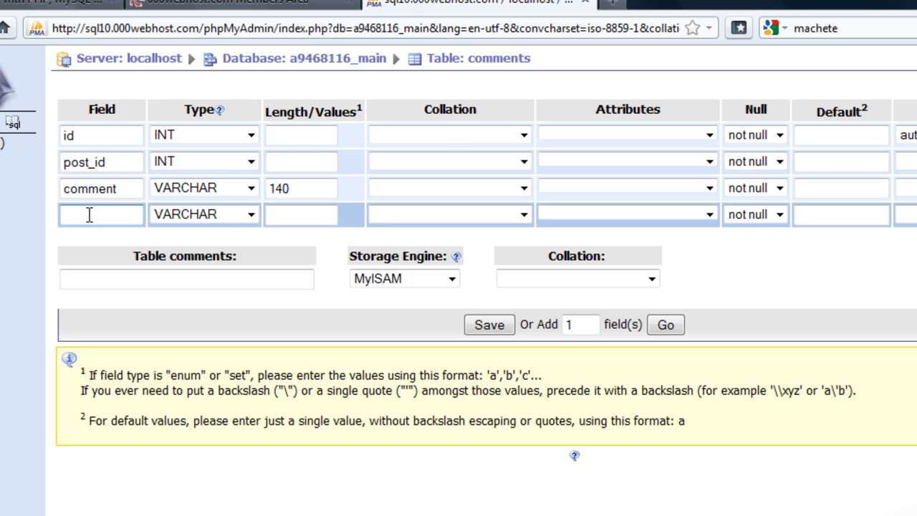
text(da)
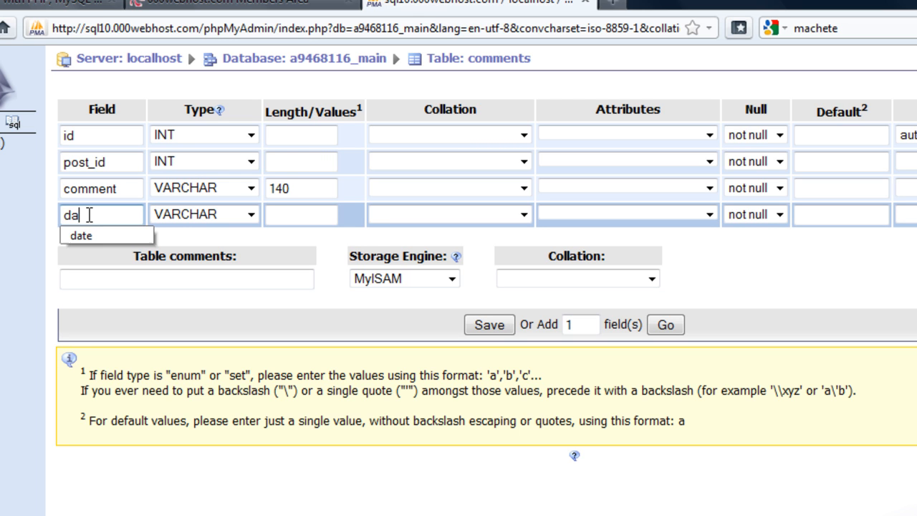
text(te)
key(Tab)
key(d)
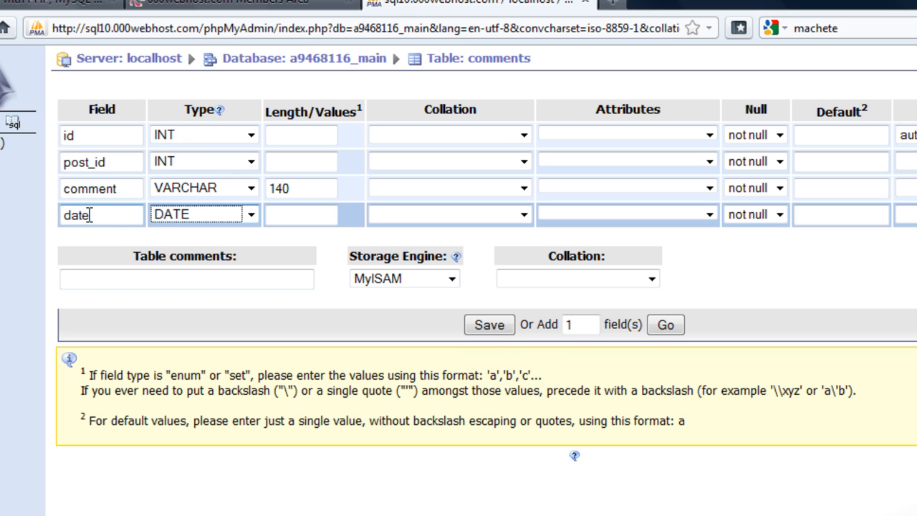
Step: Create the comments table and open the Insert form for the posts table
click(489, 325)
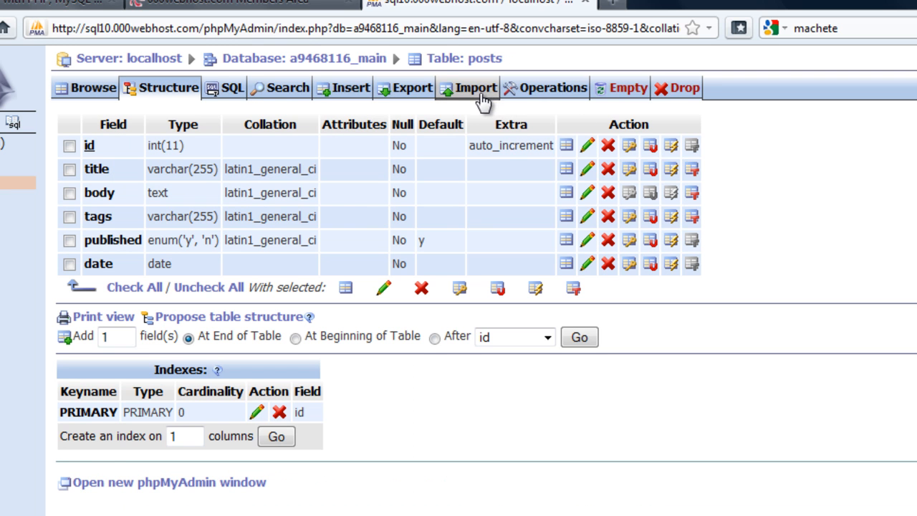
click(357, 95)
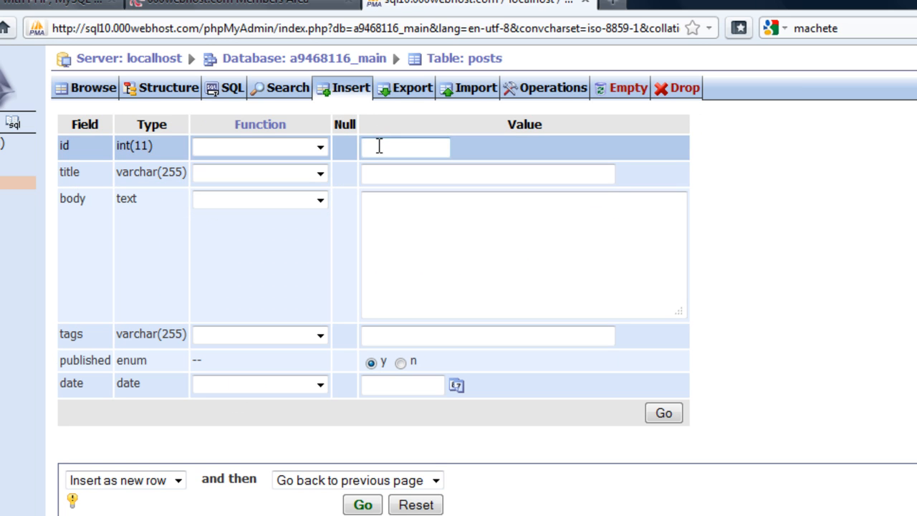
Step: Enter the post title, Lorem ipsum body text and tags 'first post, tutorial, test'
click(383, 175)
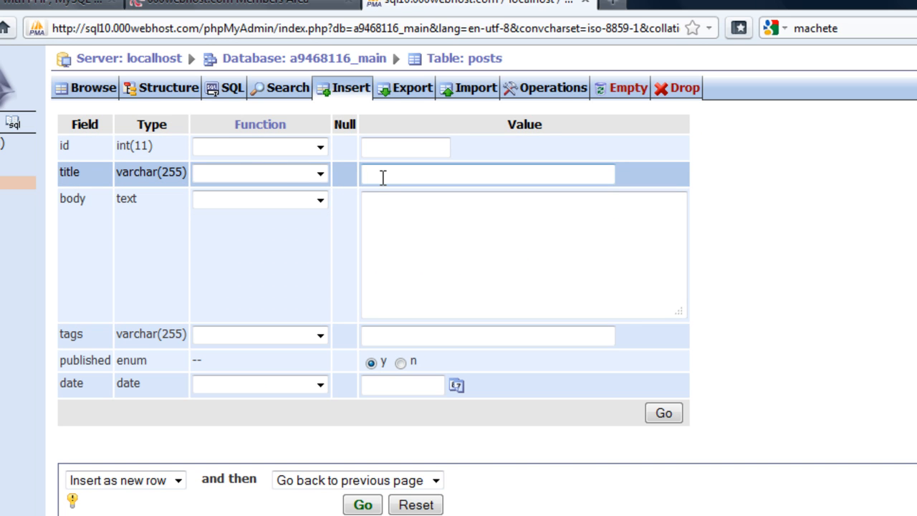
text(This is )
text(our first post)
key(Tab)
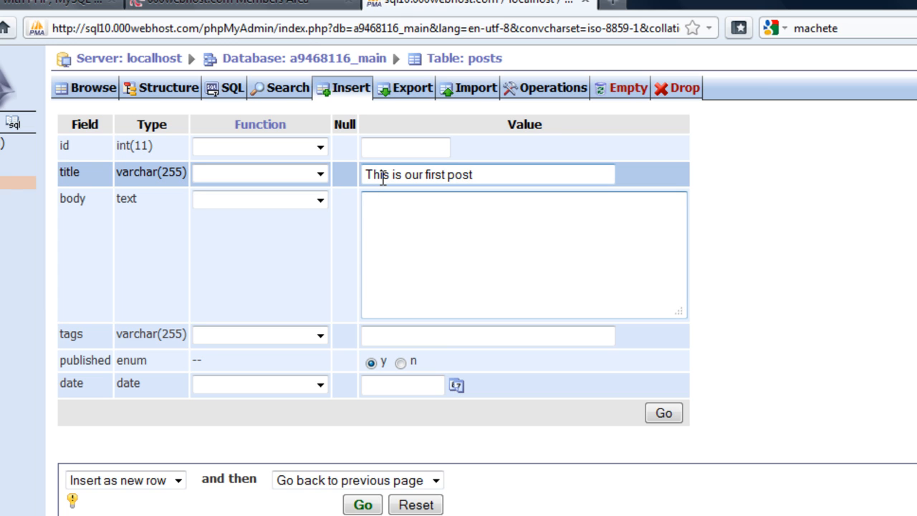
text(;li)
key(BackSpace)
key(BackSpace)
key(BackSpace)
text(Lorem ipsum dolor sit amet, consectetur adipiscing elit. Nullam condimentum risus non nunc semper a placerat enim tincidunt. Nunc in pulvinar purus. Suspendisse potenti. Donec pharetra hendrerit ipsum, quis)
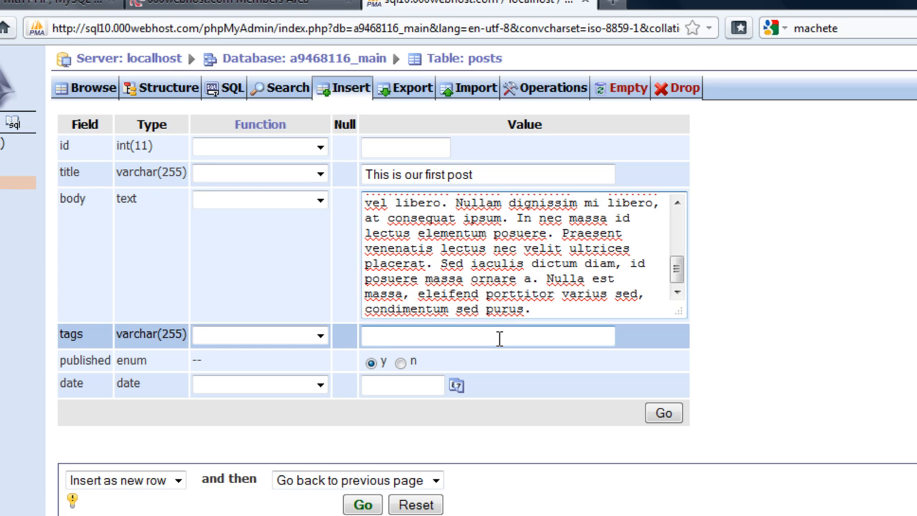
click(498, 336)
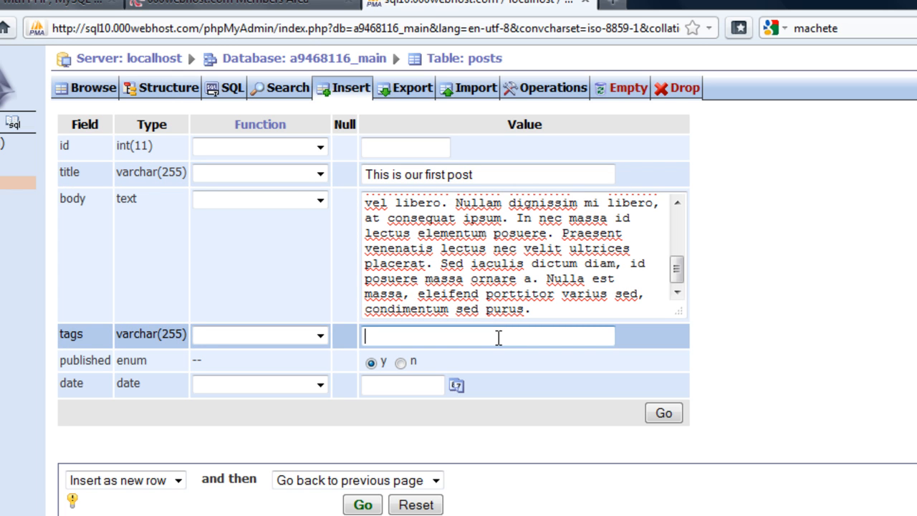
text(for)
key(BackSpace)
key(BackSpace)
text(irst)
text( post)
text(, )
text(tutorial)
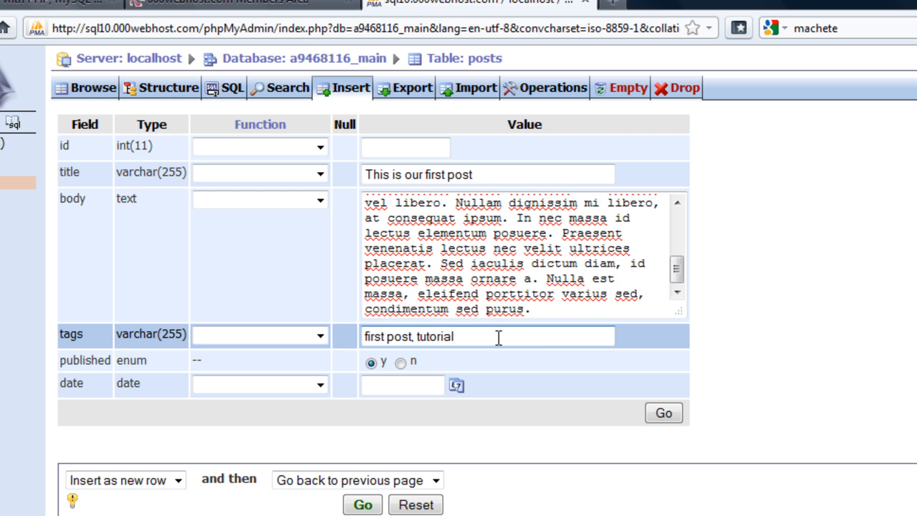
text(, )
text(test)
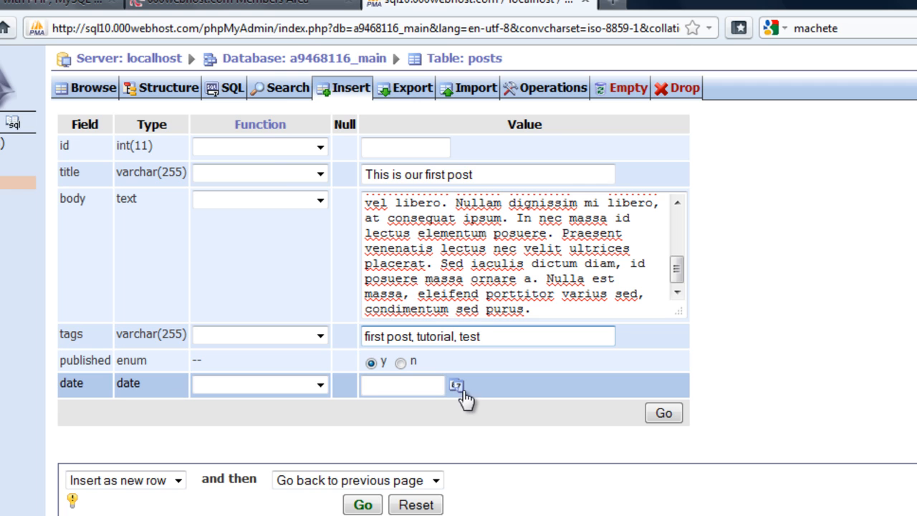
Step: Enter the post date 2010/09/23 by hand instead of the calendar popup and submit the row with Go
click(457, 386)
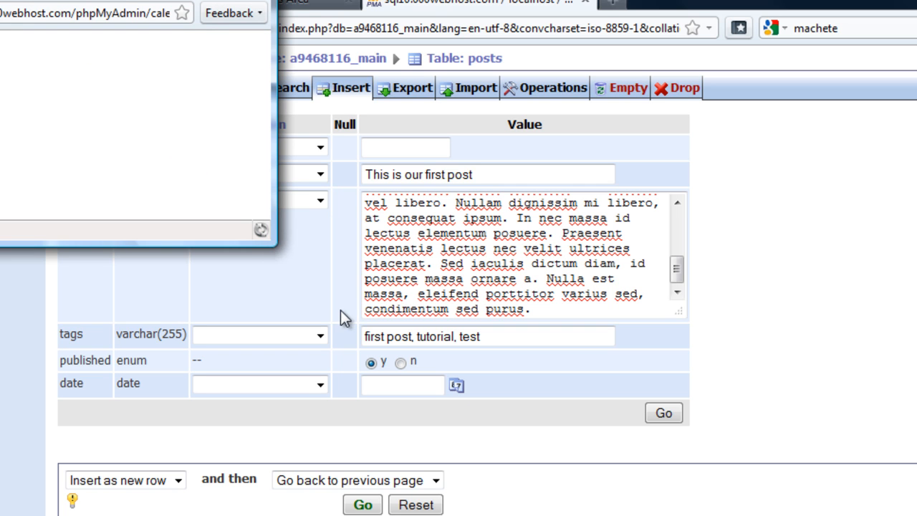
key(alt+F4)
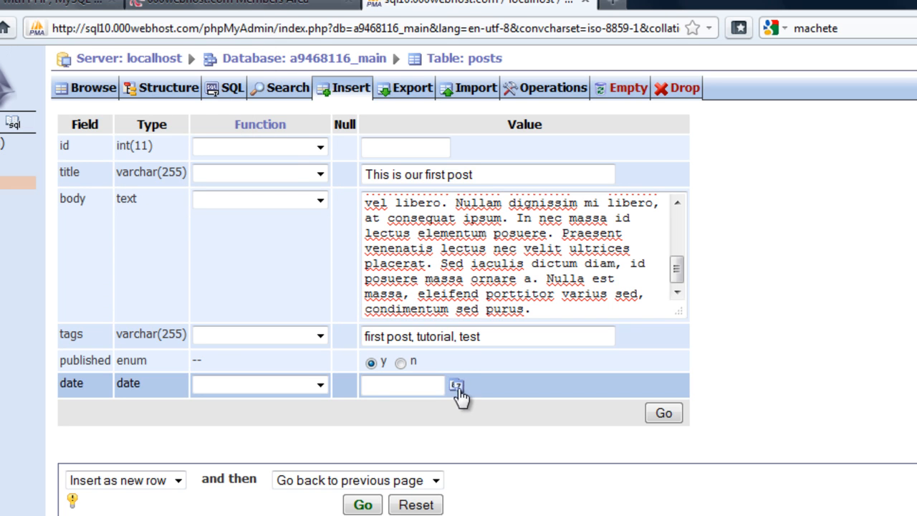
click(457, 387)
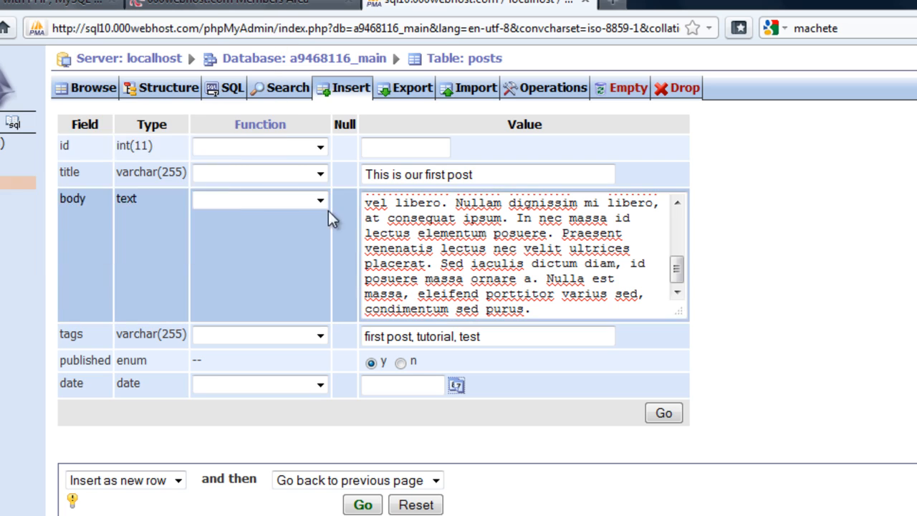
click(425, 386)
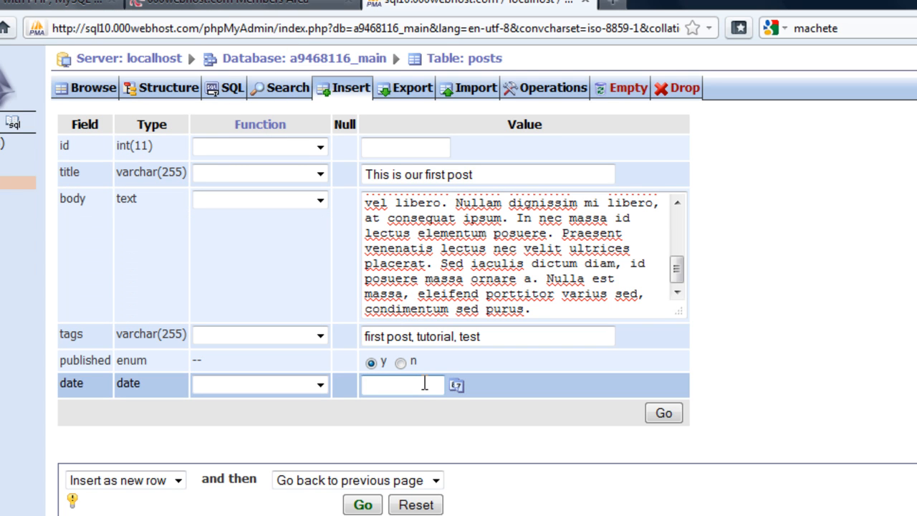
text(20)
text(10/)
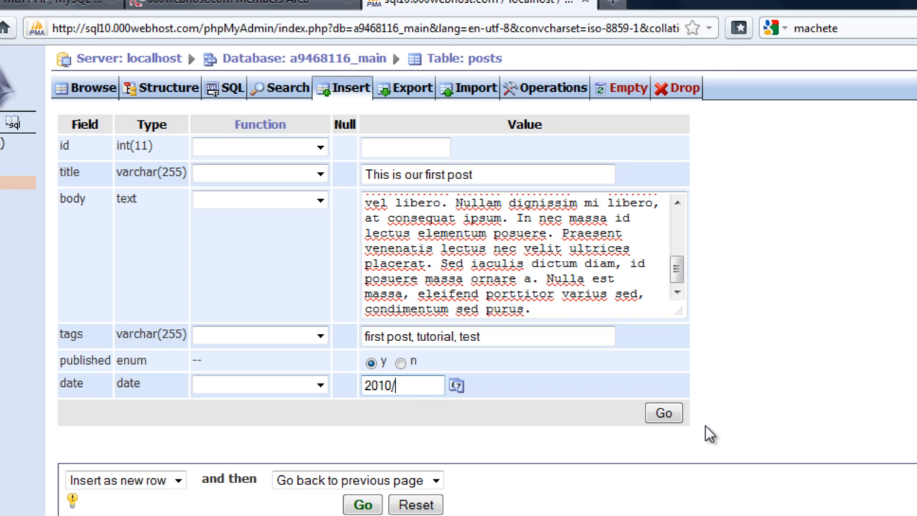
text(09)
text(/23)
click(664, 414)
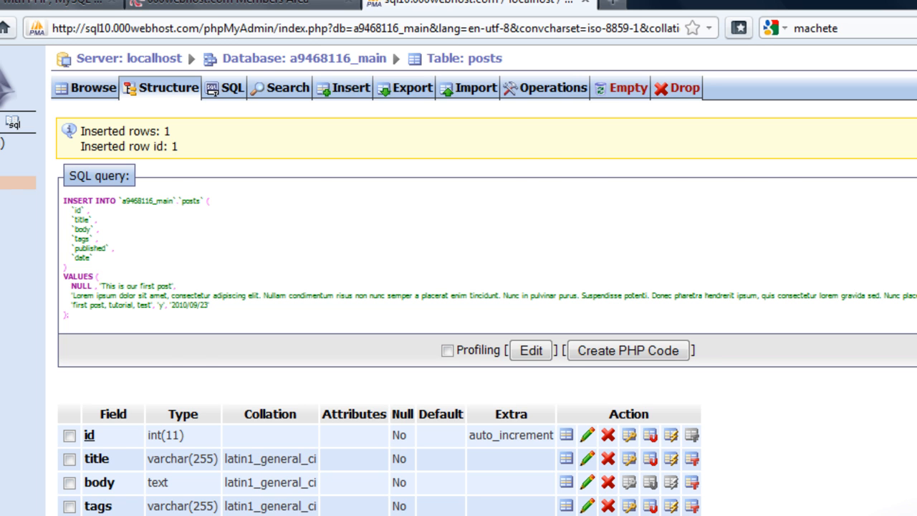
Step: Switch to Dreamweaver and browse the blog site's Local Files list beside intro.html
key(alt+Tab)
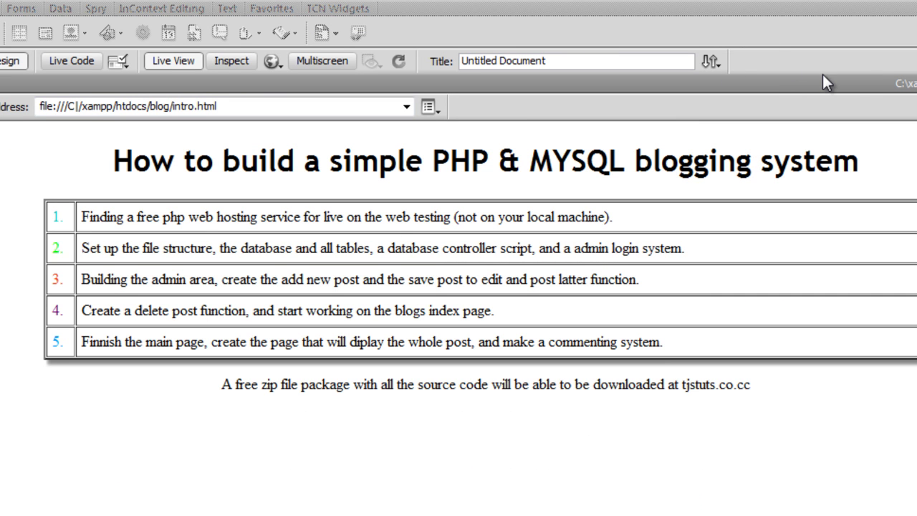
click(823, 74)
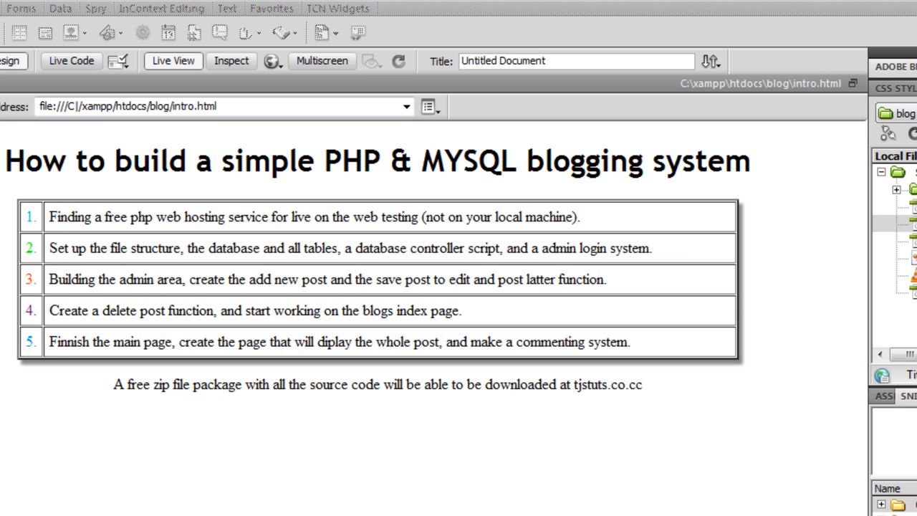
click(907, 206)
key(Down)
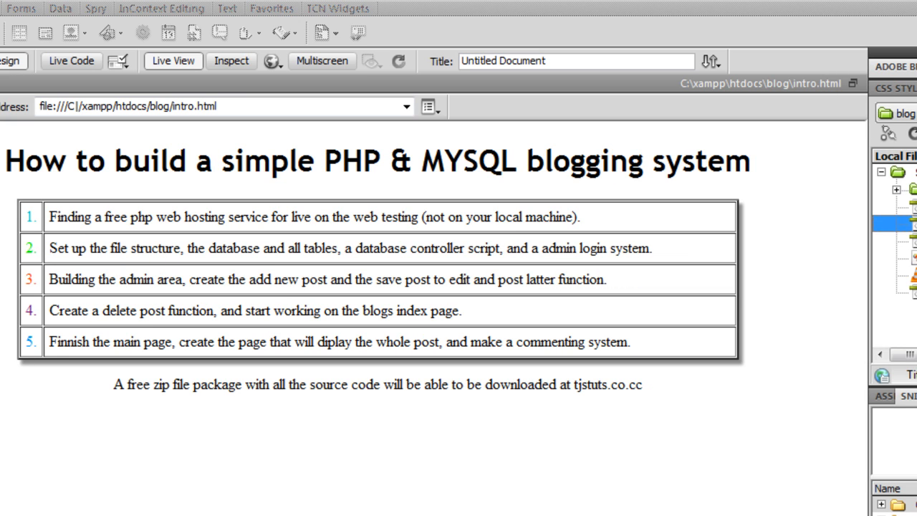
key(Down)
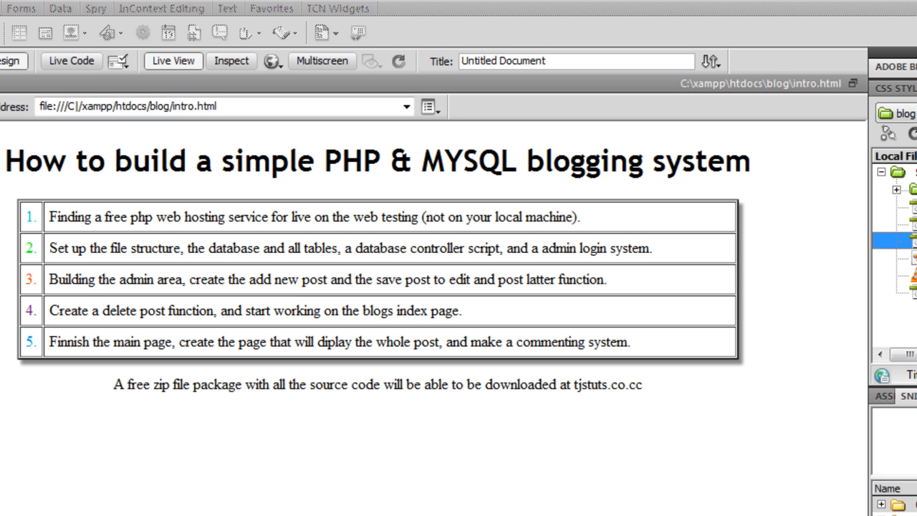
Step: Expand the blog site's top folder in the Local Files tree
click(897, 190)
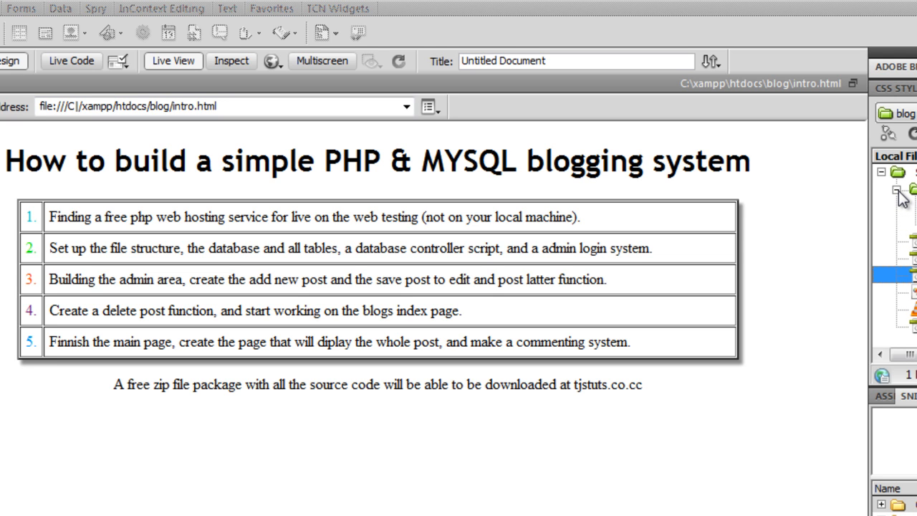